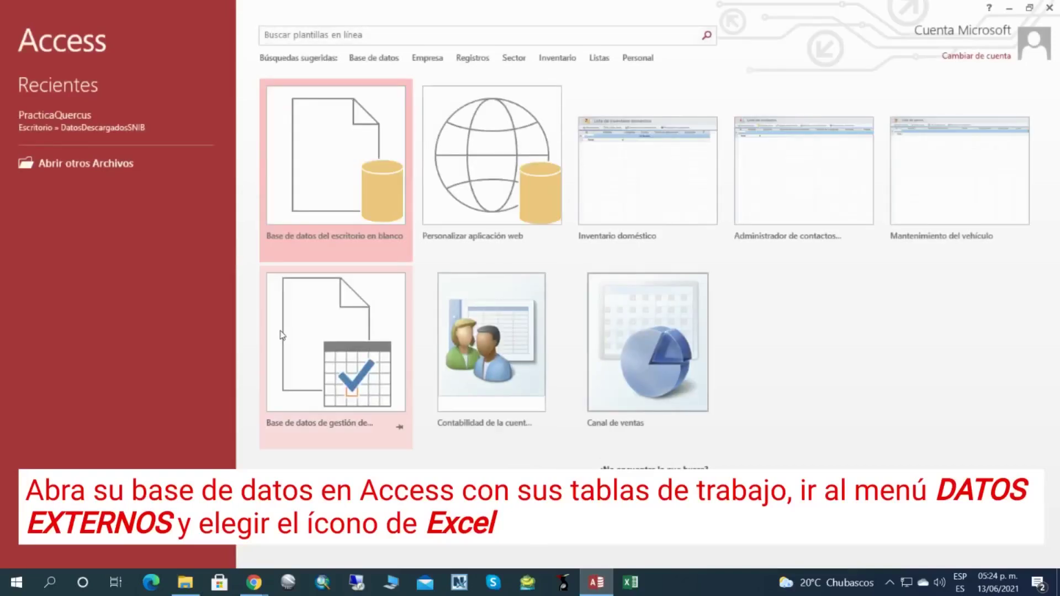
Open PracticaQuercus from recent files and begin an Excel import from DATOS EXTERNOS, browsing for the source.
click(77, 123)
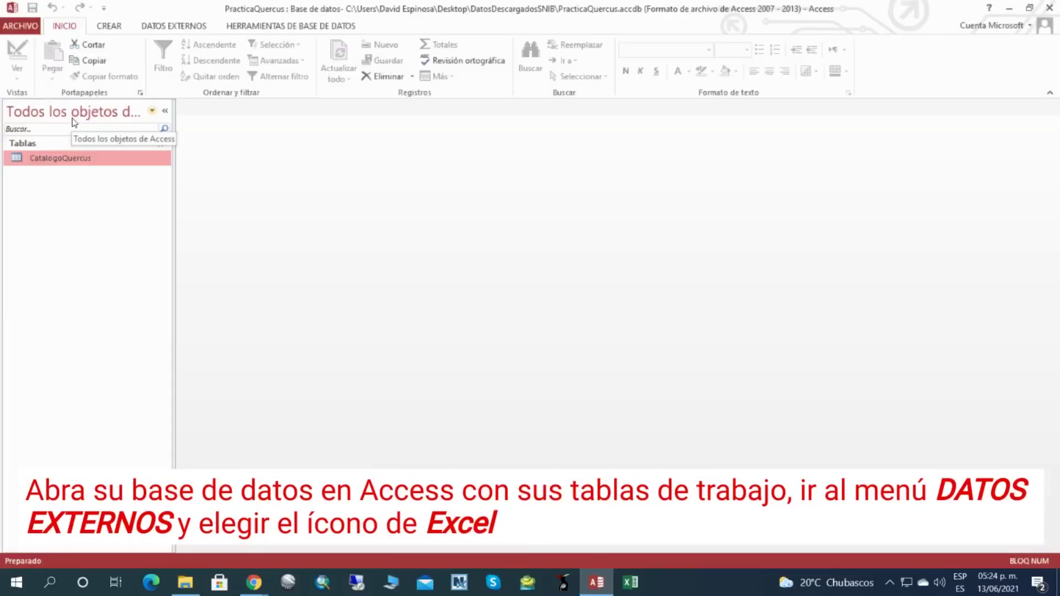
click(164, 27)
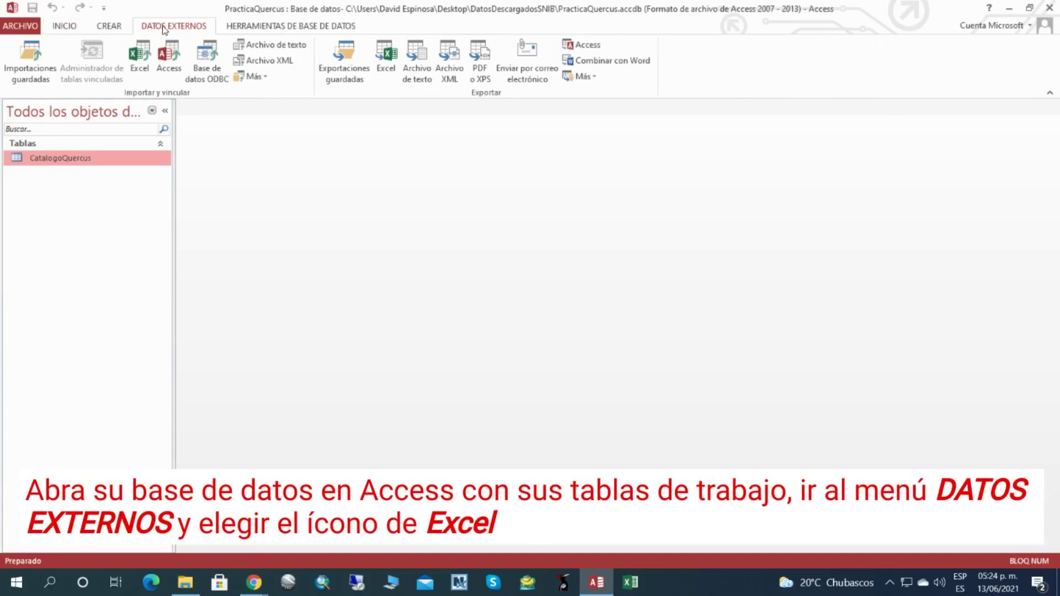
click(138, 59)
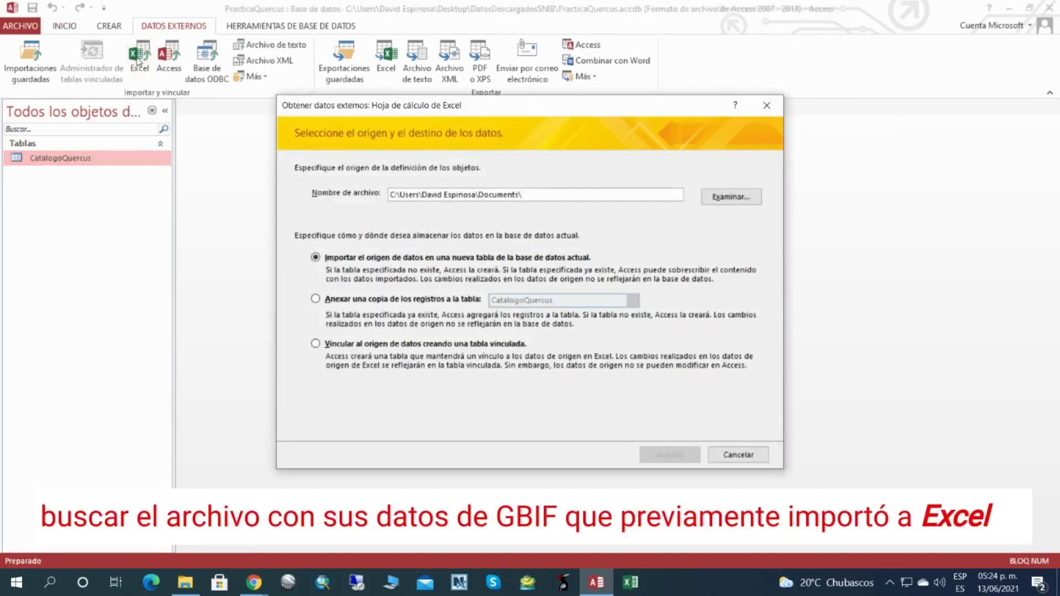
click(731, 197)
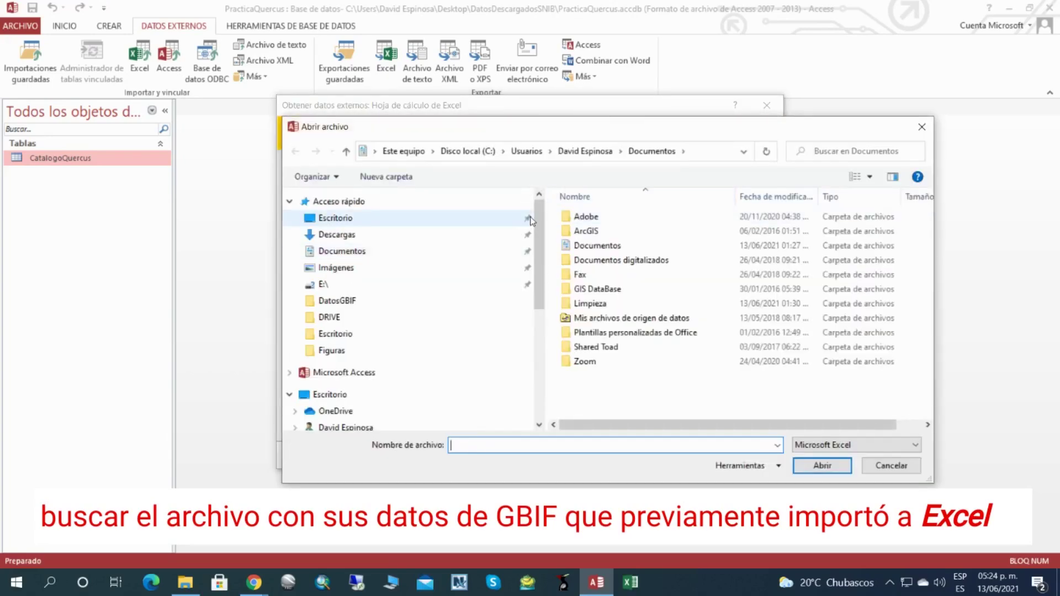
Pick DatosGBIF.xlsx from Escritorio > DatosGBIF and import it into a new table.
click(367, 218)
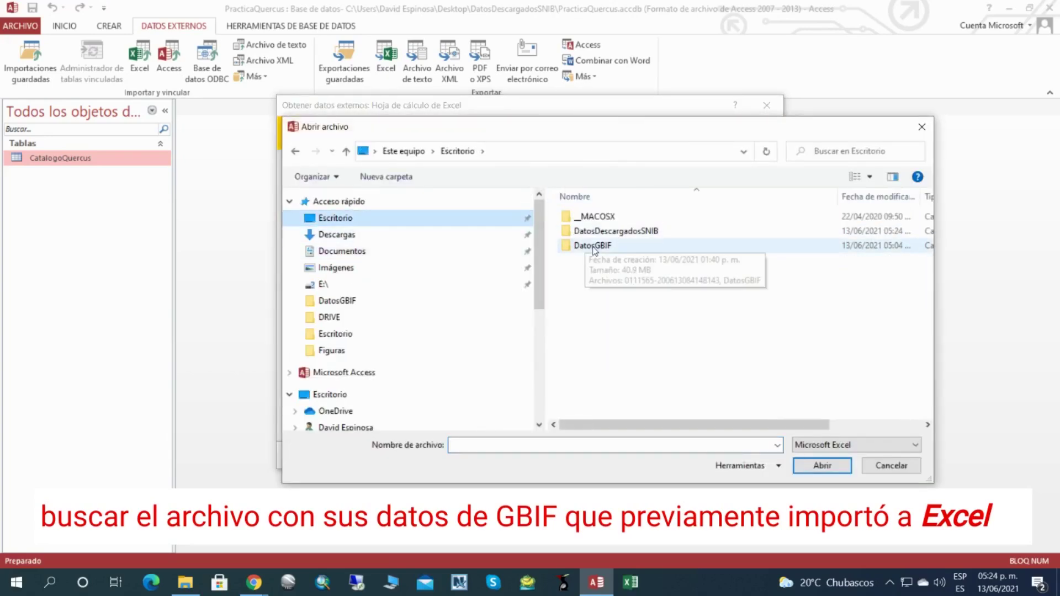
double_click(594, 249)
click(595, 218)
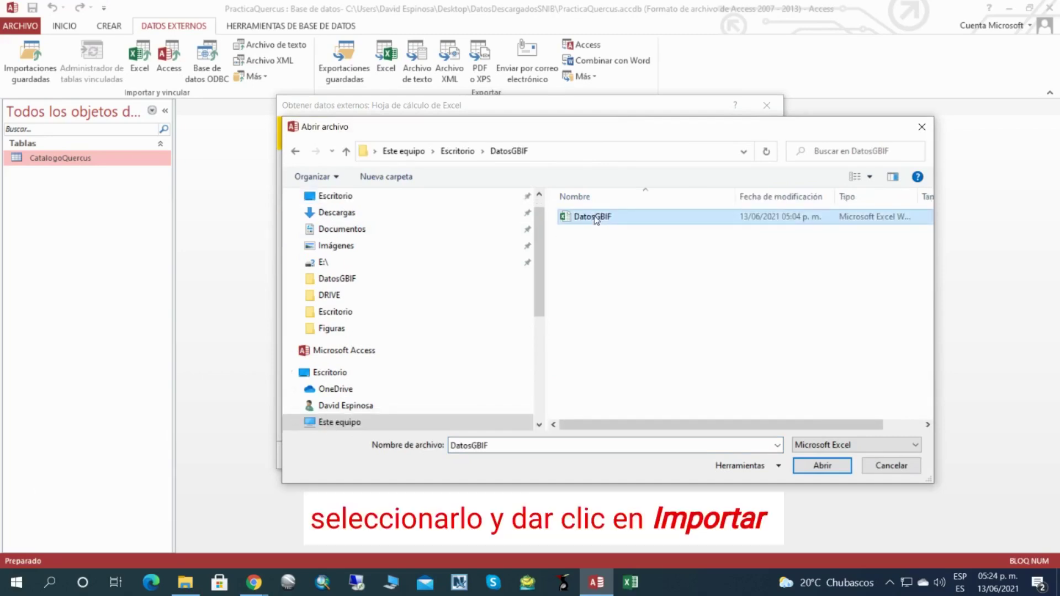
click(815, 470)
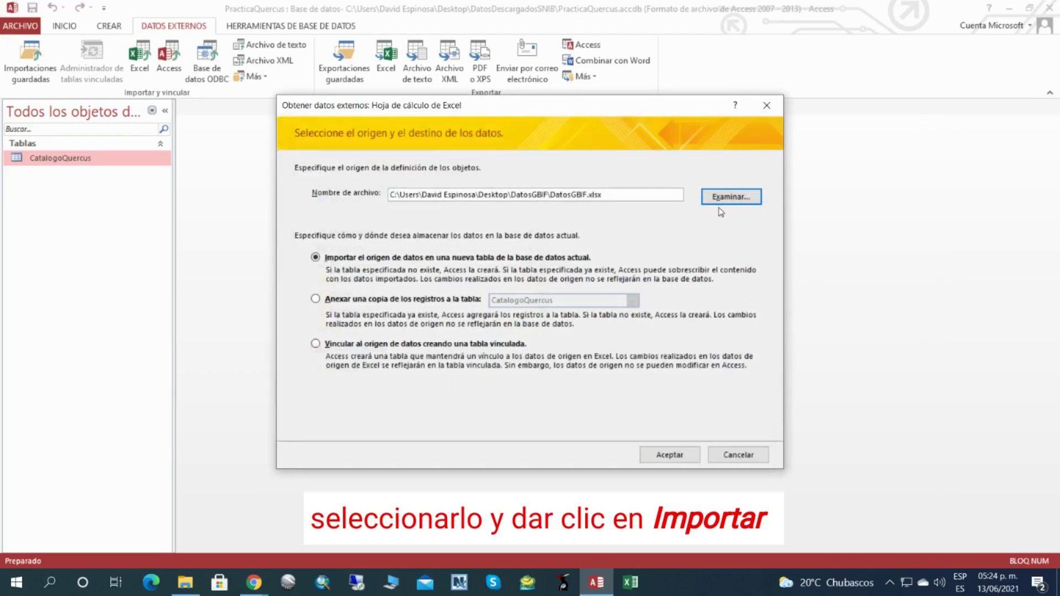
click(676, 458)
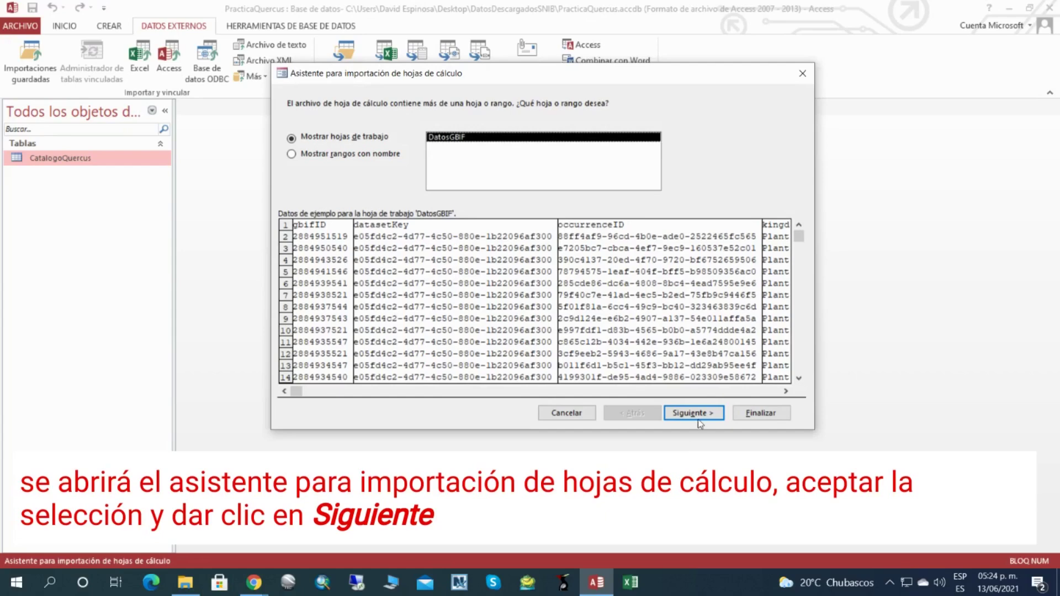
Run the wizard with 'Primera fila contiene encabezados de columna' ticked and an Access-added primary key, then finish.
click(701, 411)
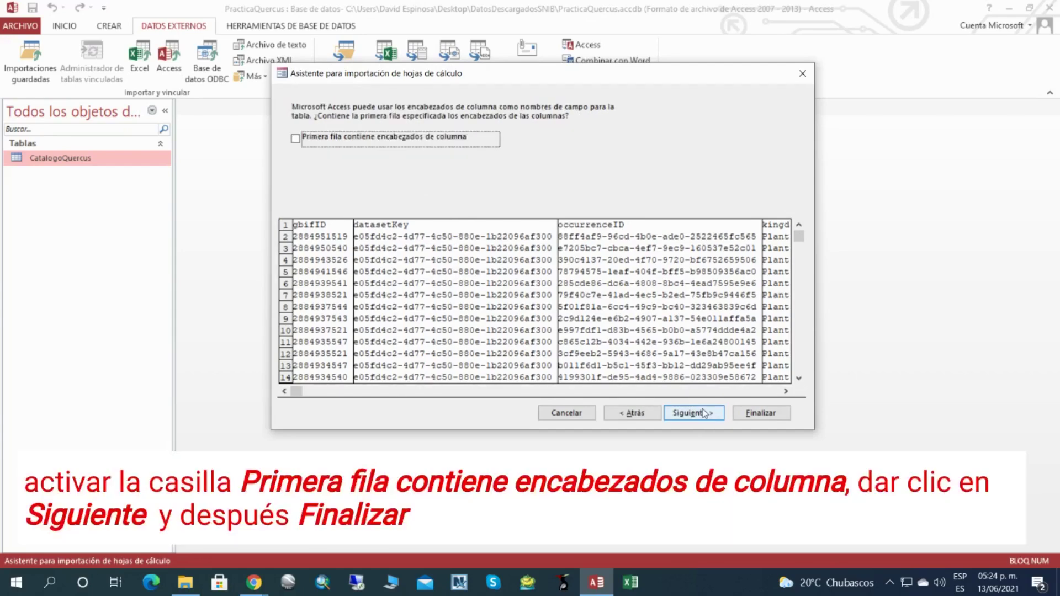
click(308, 140)
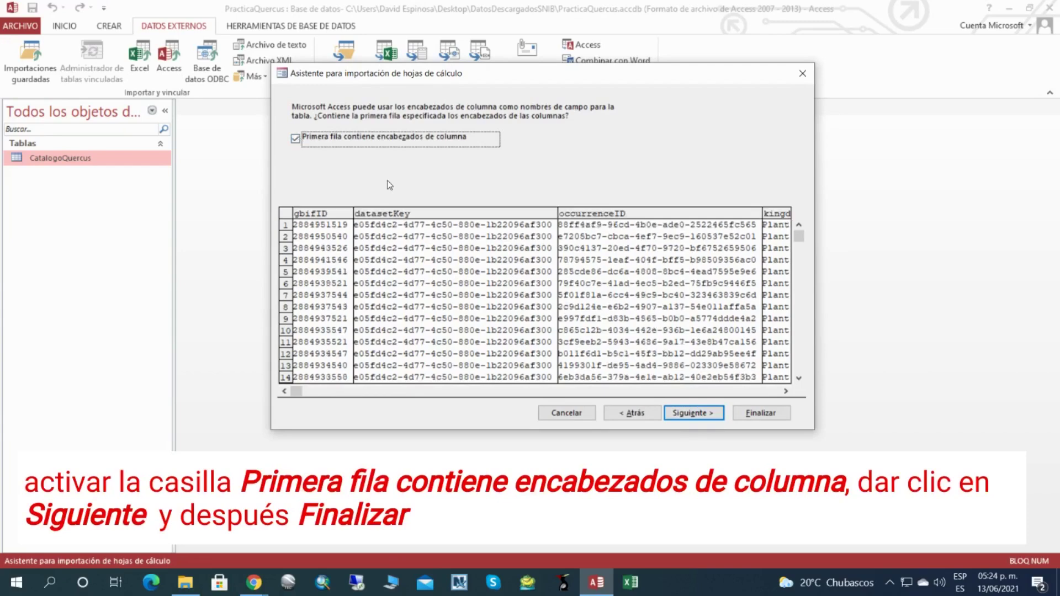
click(687, 416)
click(686, 417)
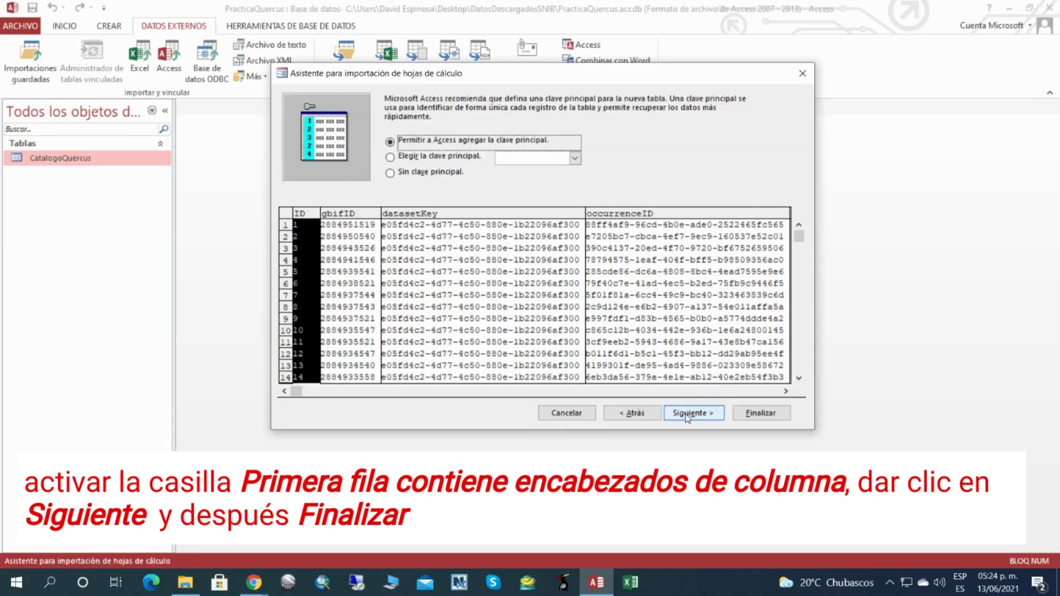
click(686, 417)
click(757, 411)
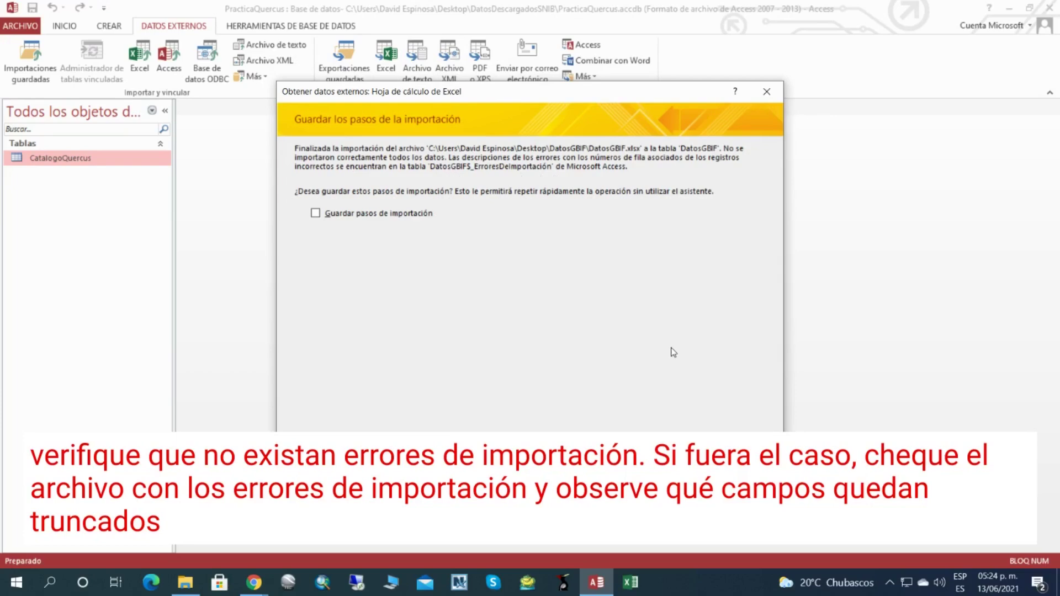
Confirm all 3829 import errors are in recordNumber, then close the errors table without saving.
key(Return)
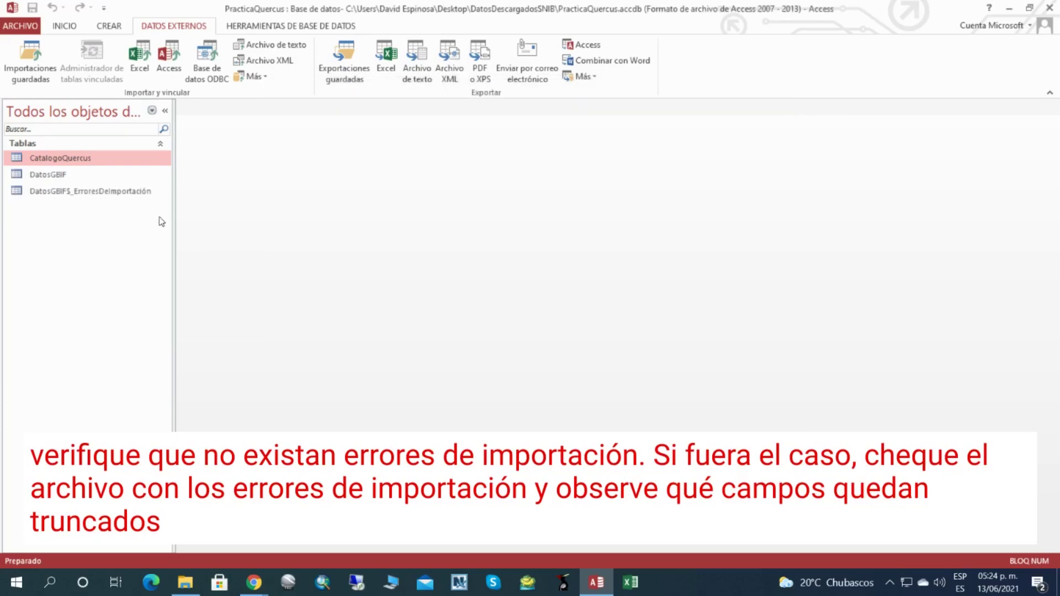
double_click(128, 191)
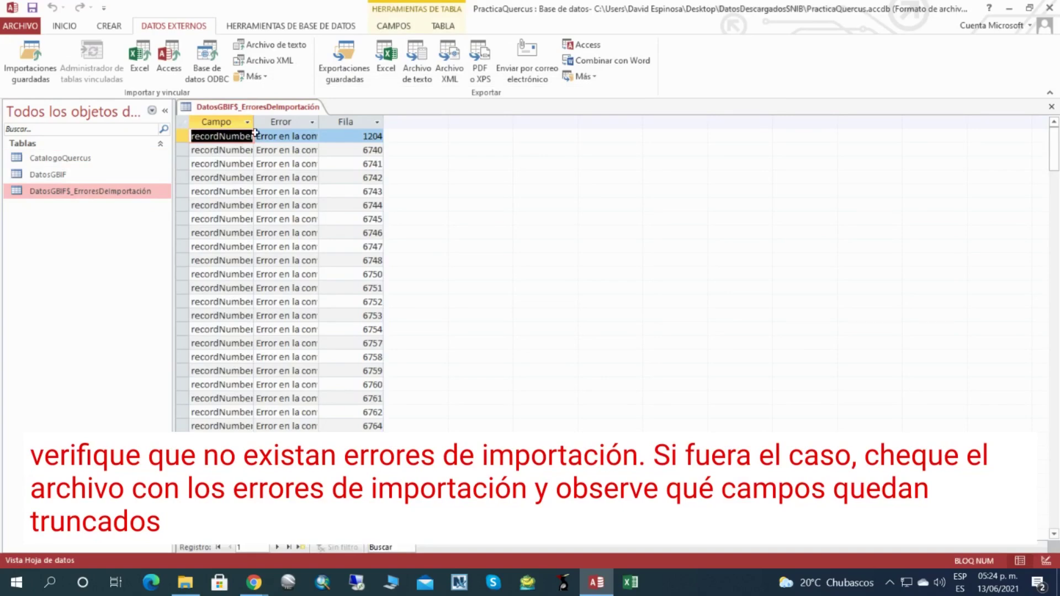
double_click(254, 121)
click(253, 122)
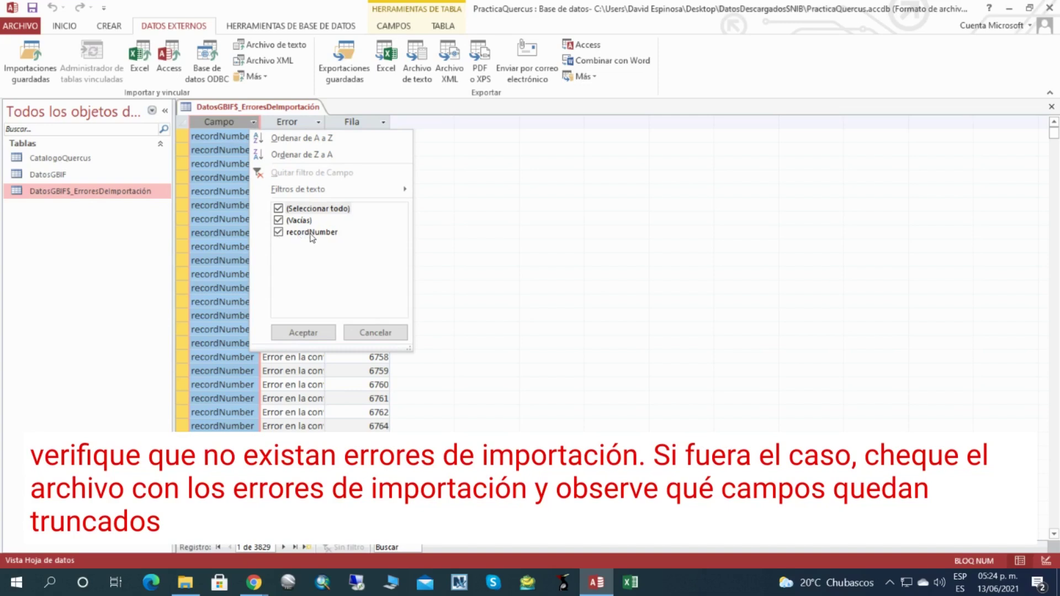
click(330, 333)
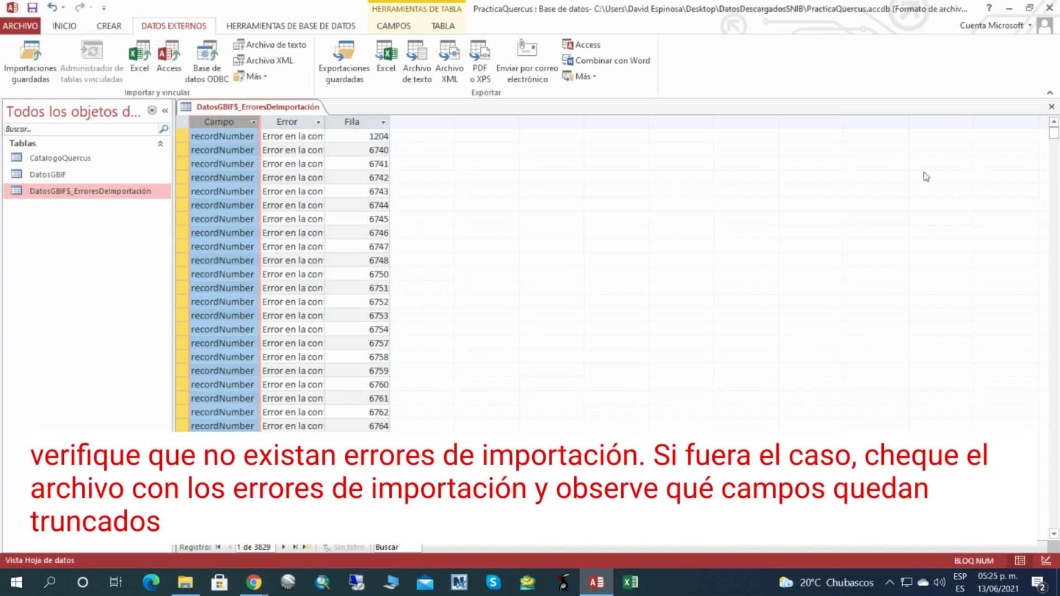
click(1052, 109)
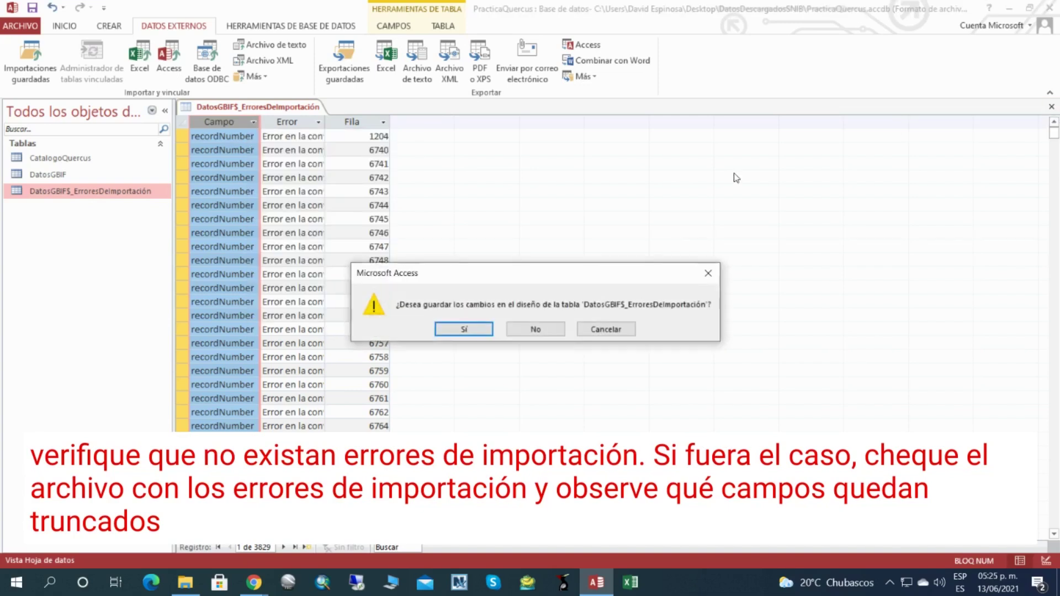
click(539, 329)
Delete the DatosGBIF table and its import-errors table.
ctrl+click(52, 176)
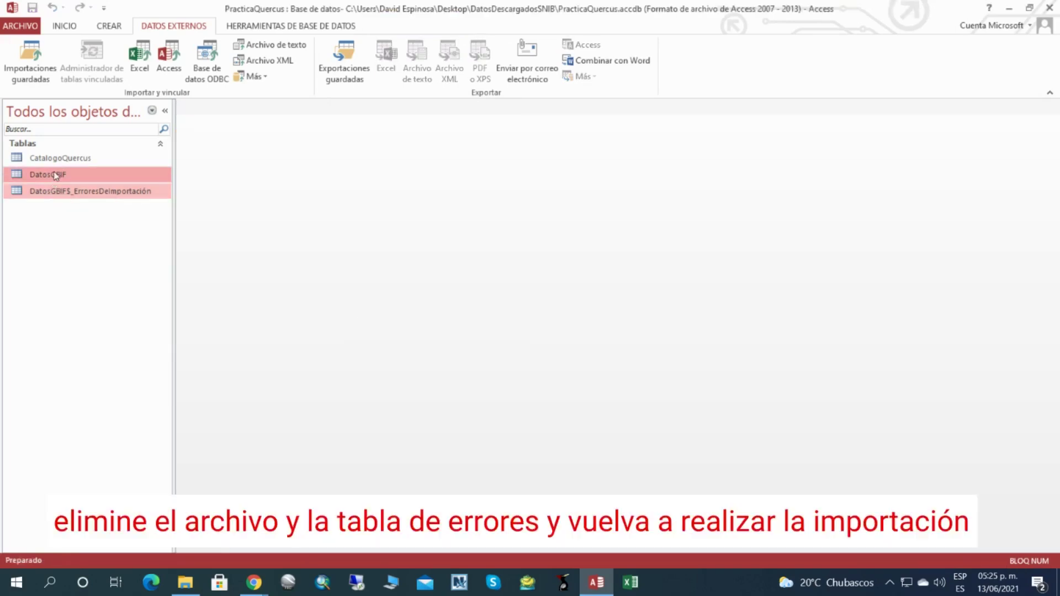
click(73, 29)
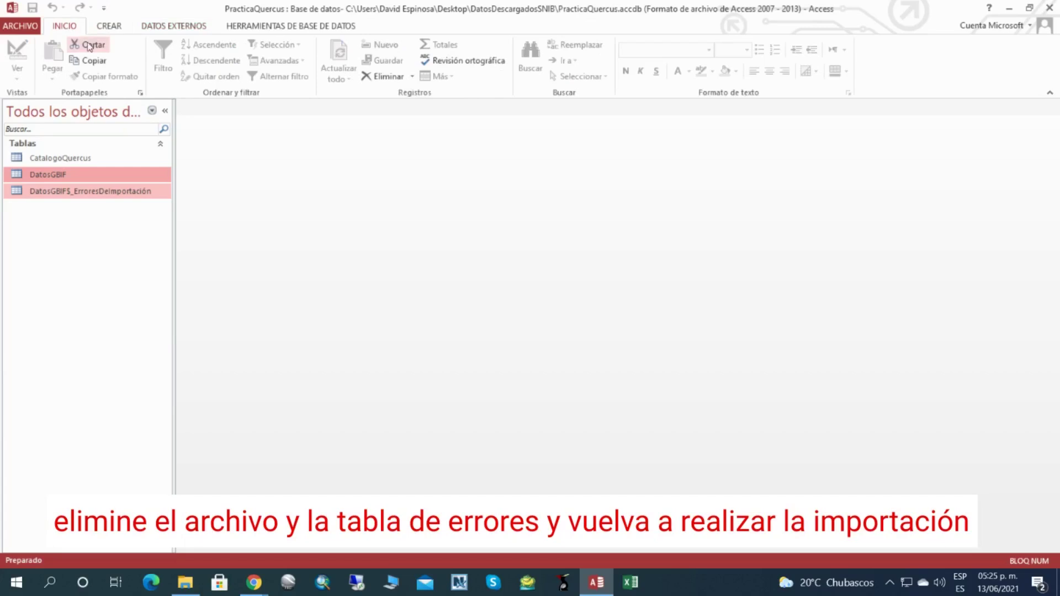
key(Delete)
Start a fresh Excel import of DatosGBIF.xlsx into a new table.
click(177, 27)
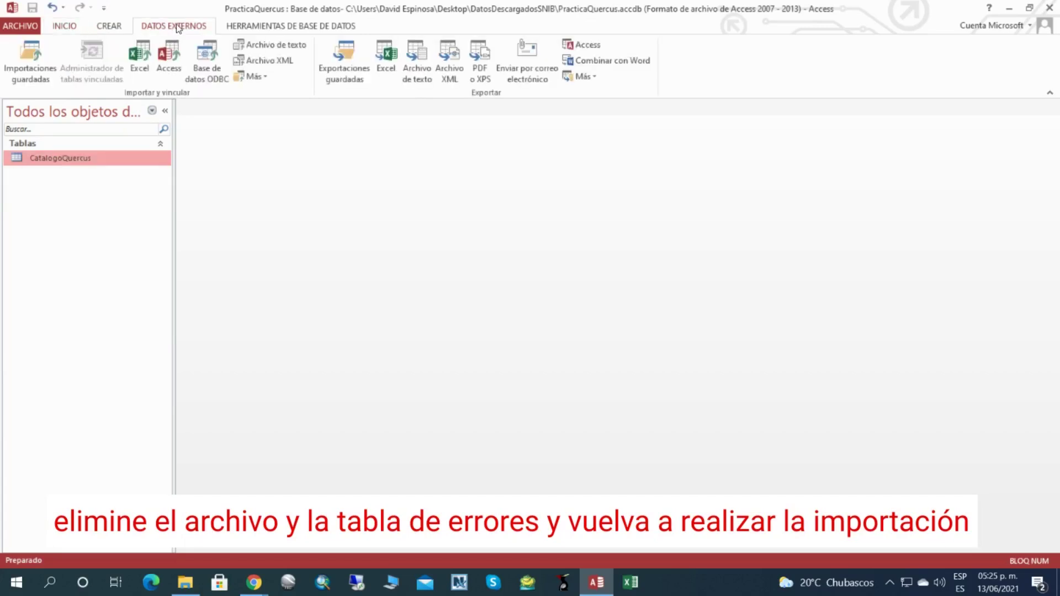
click(139, 56)
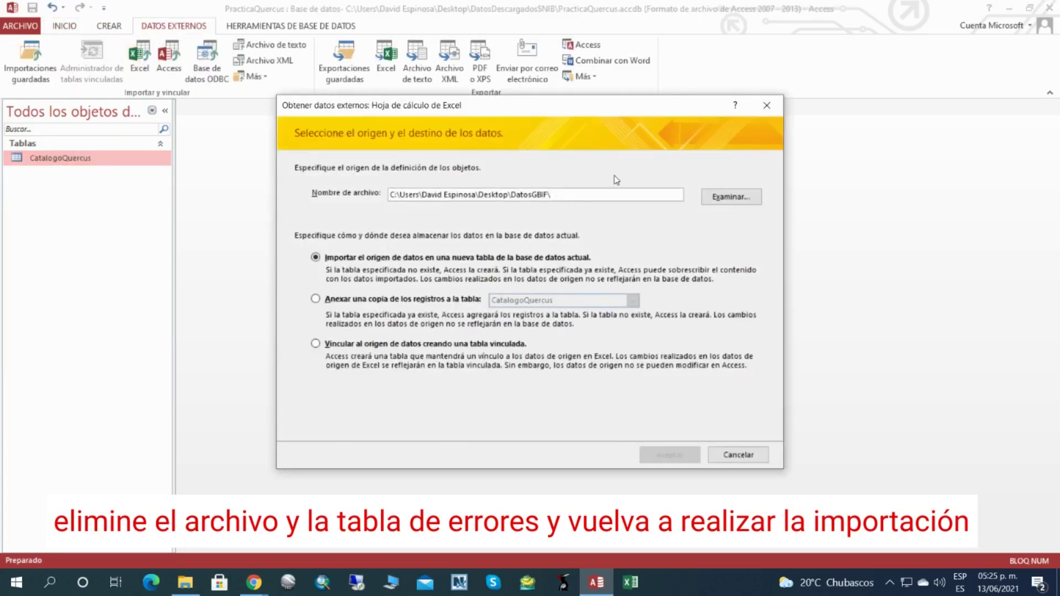
click(723, 196)
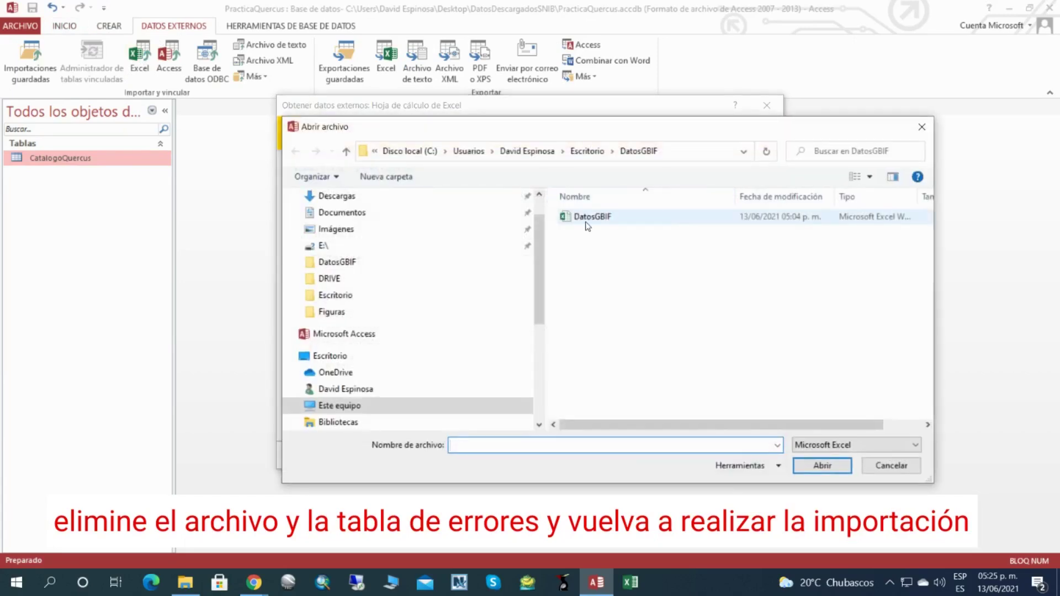
click(588, 221)
click(807, 468)
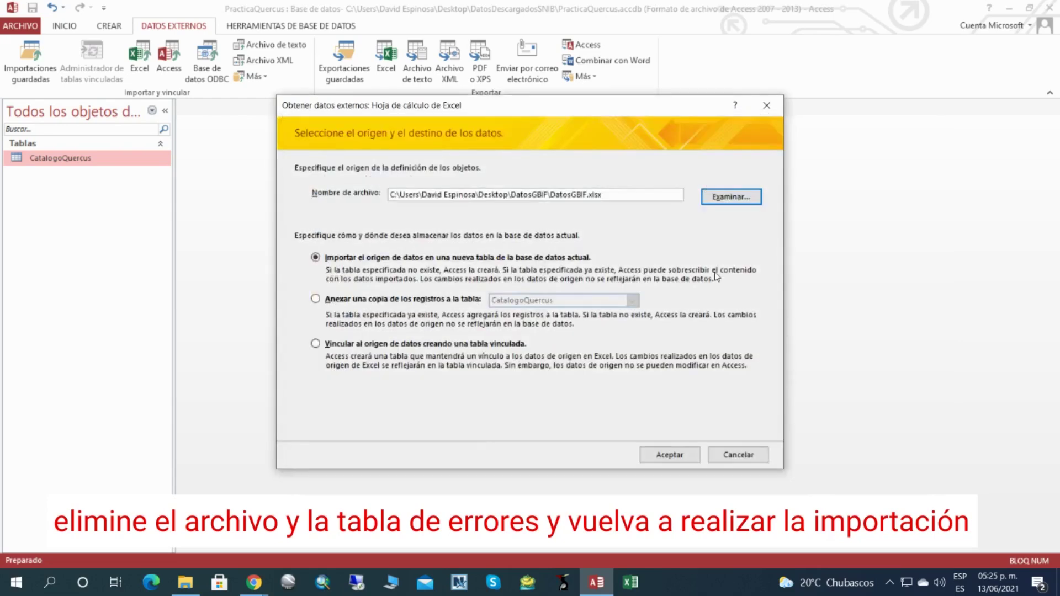
click(674, 454)
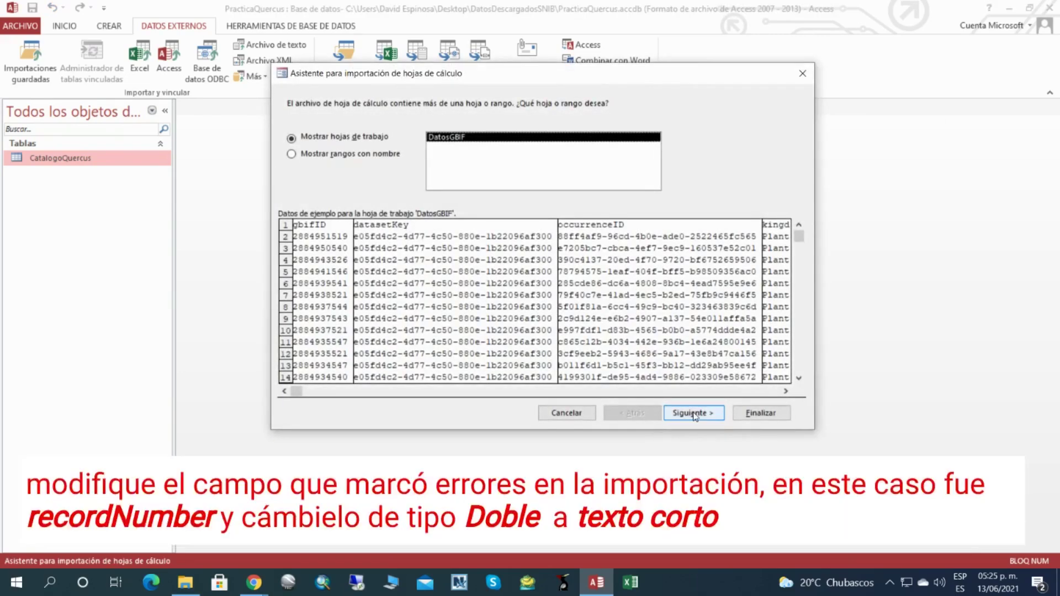
Accept the DatosGBIF worksheet with 'Primera fila contiene encabezados de columna' ticked and advance to field options.
click(694, 414)
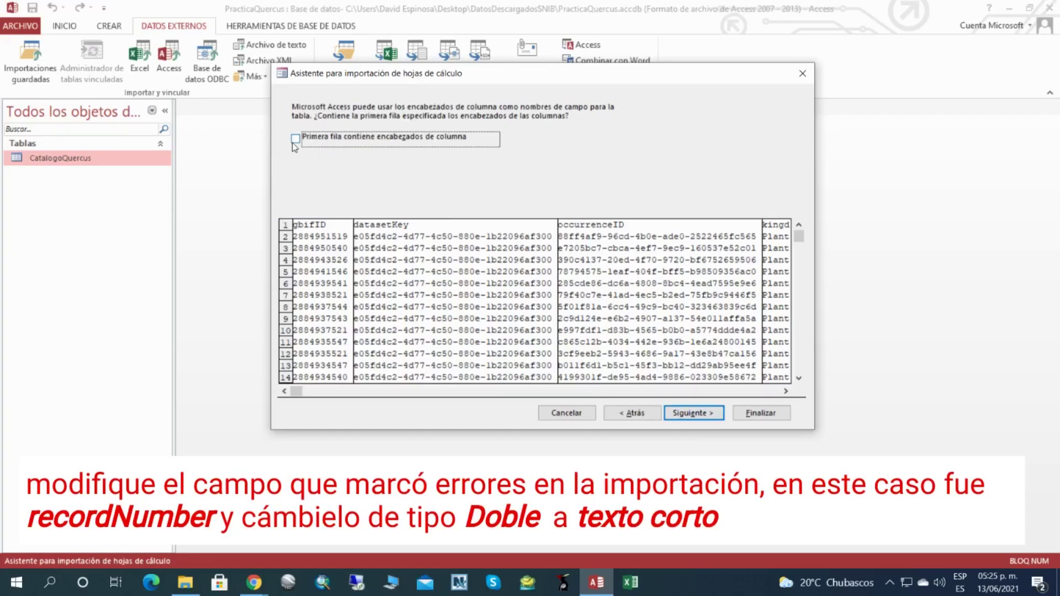
click(295, 139)
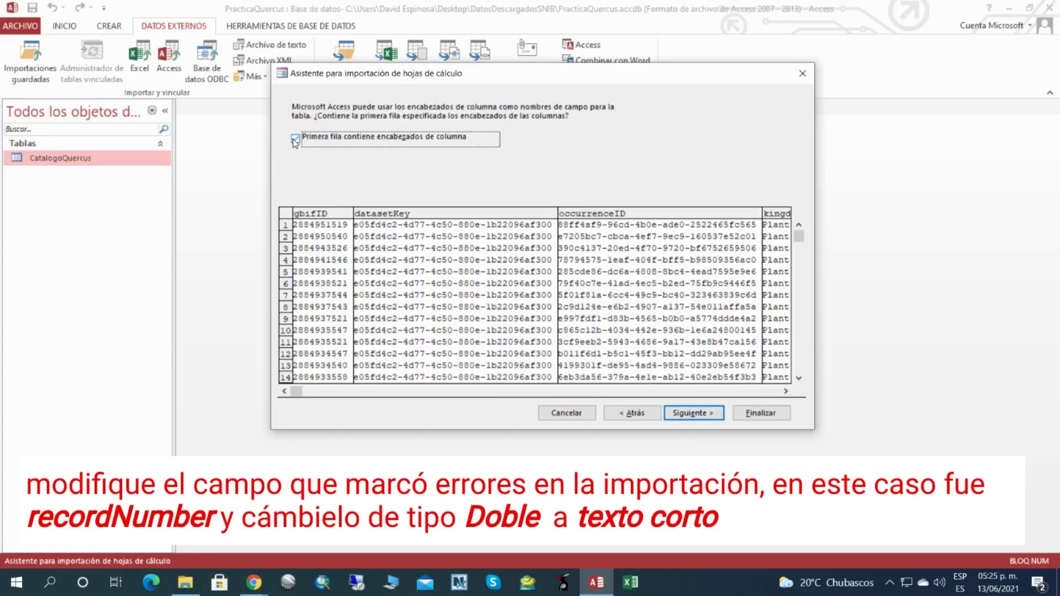
click(713, 415)
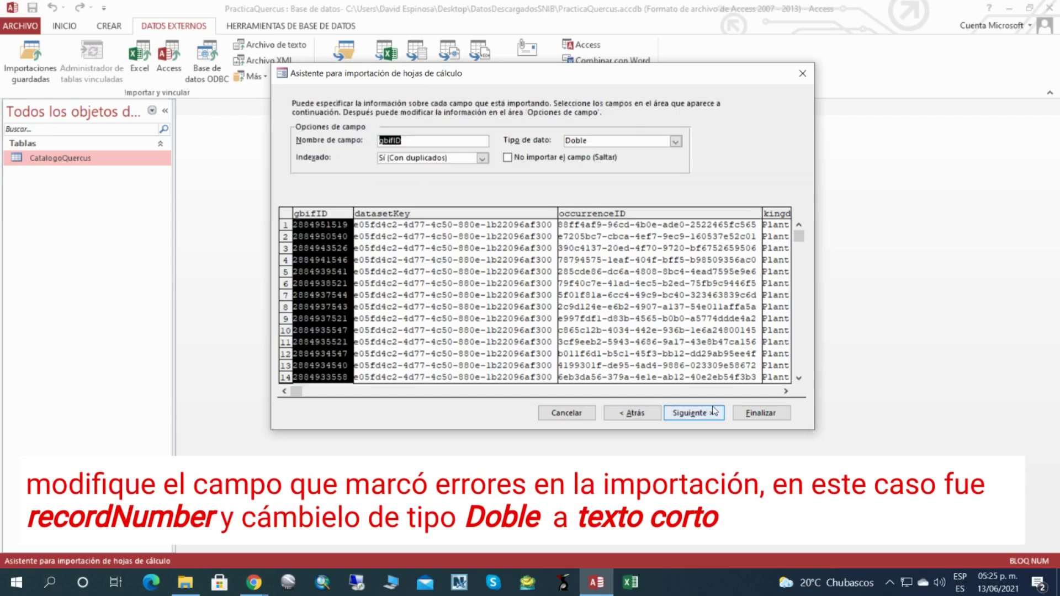
Change the recordNumber field's data type from Doble to Texto corto, then continue.
click(663, 227)
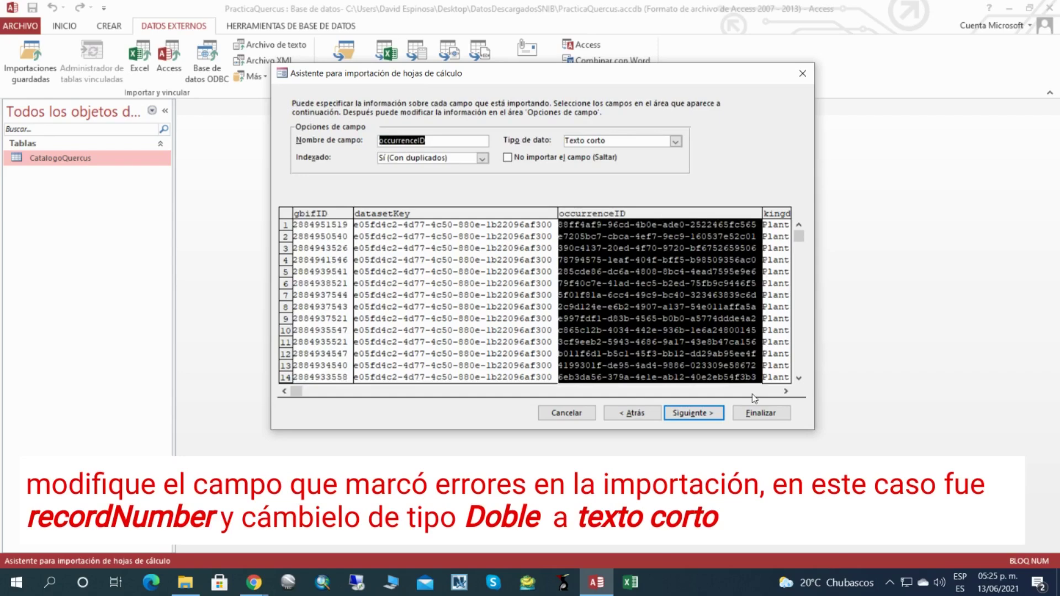
click(786, 391)
drag(785, 391, 786, 390)
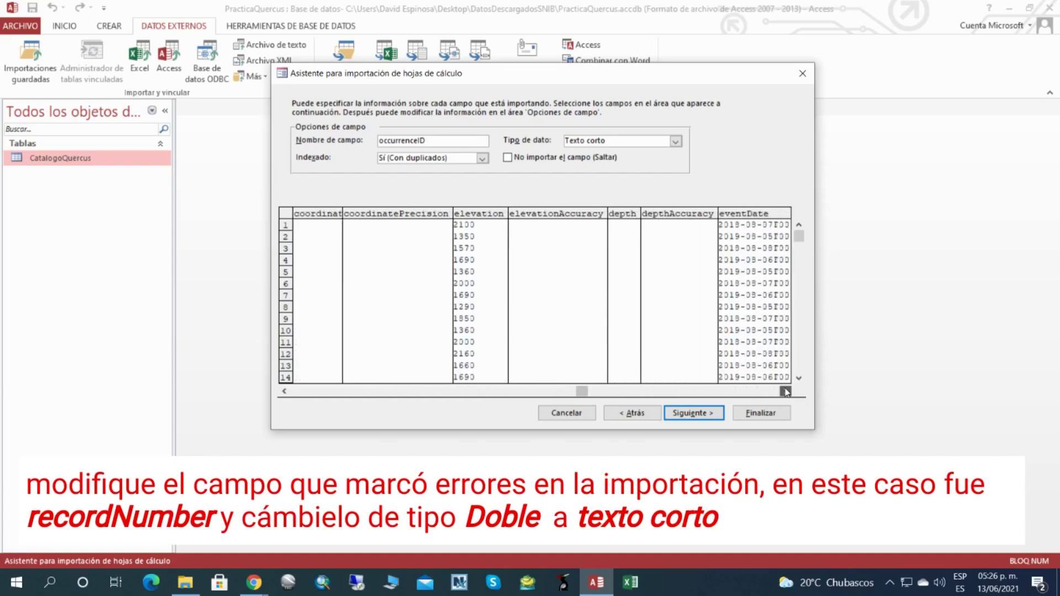
drag(786, 392, 786, 392)
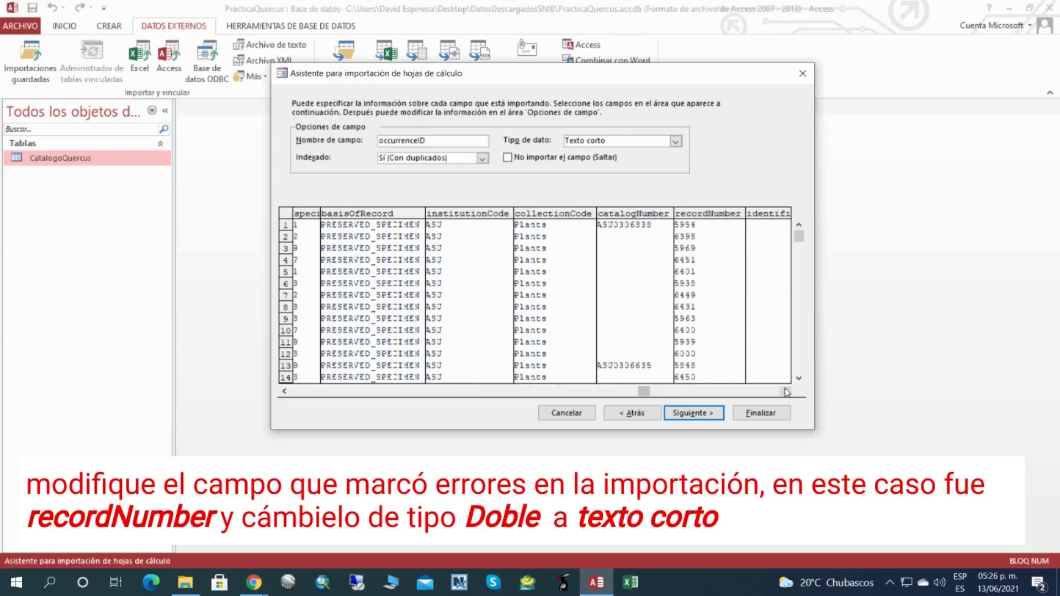
click(724, 221)
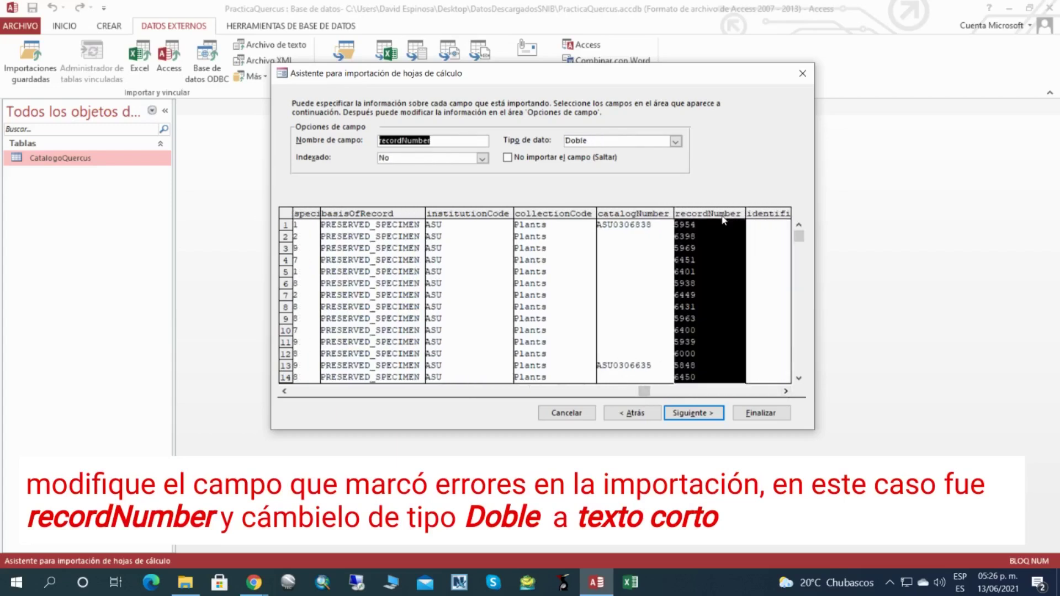
click(675, 141)
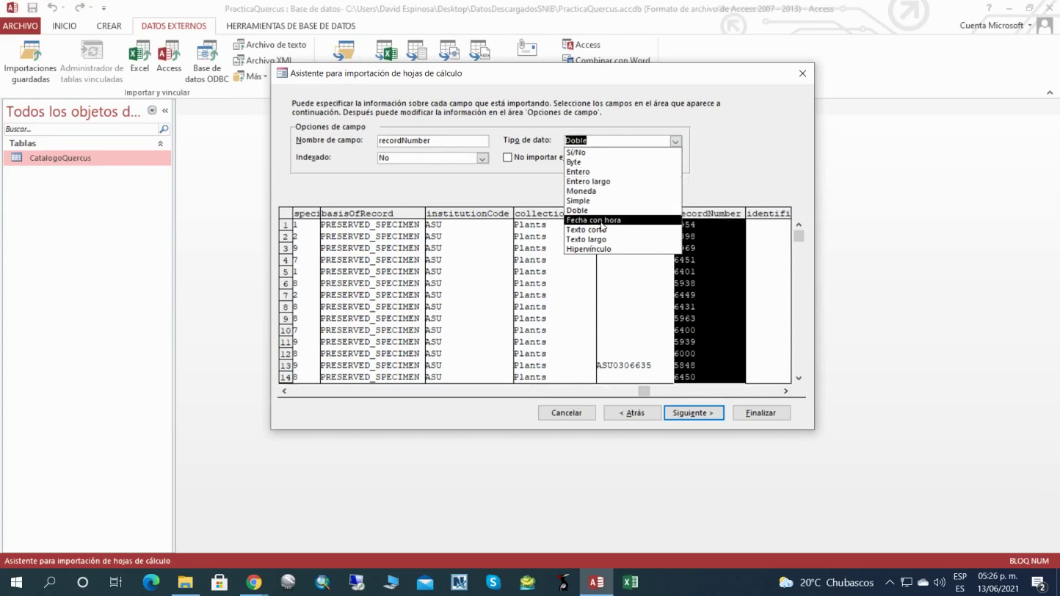
click(601, 230)
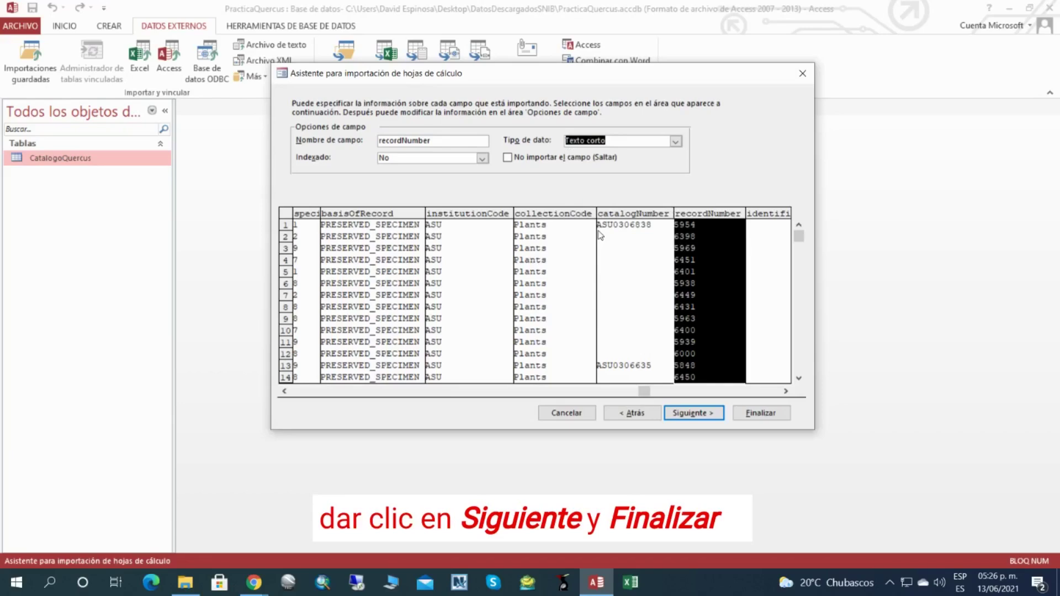
click(704, 414)
Let Access add the primary key, finish the import into DatosGBIF, and close without saving steps.
click(704, 414)
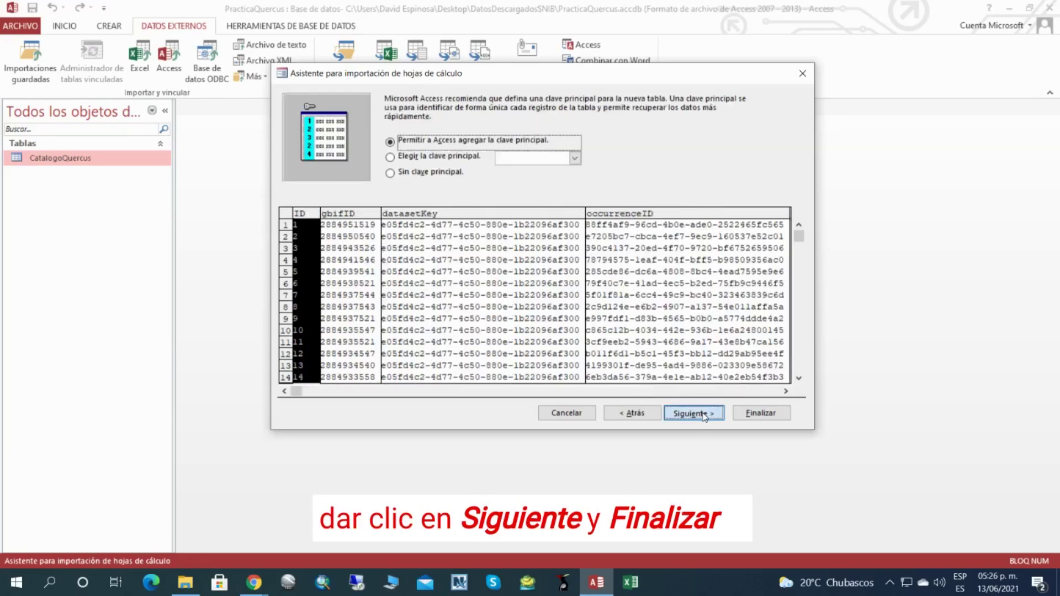
click(758, 412)
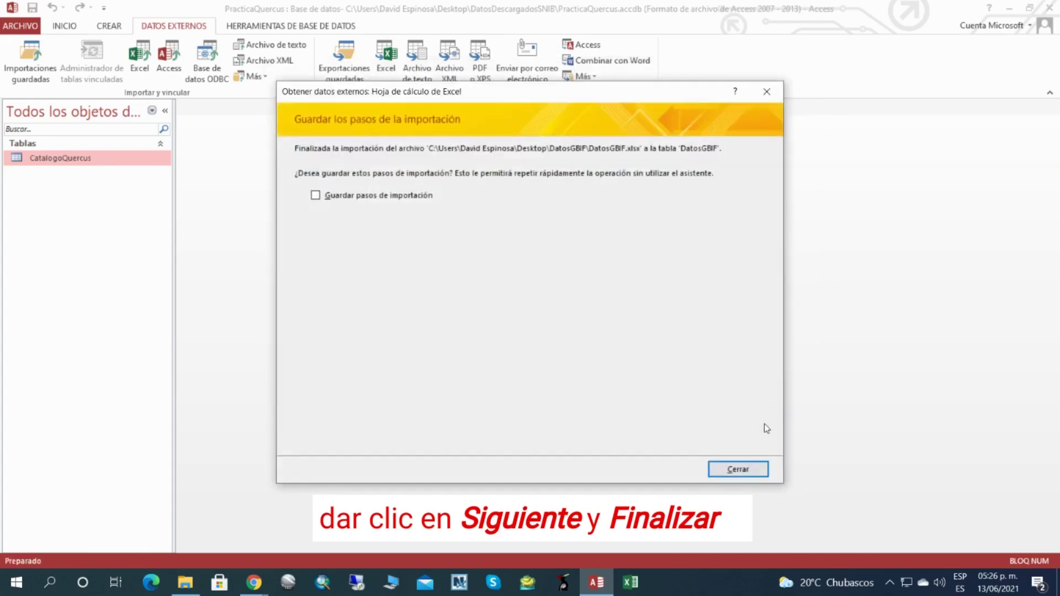
click(761, 470)
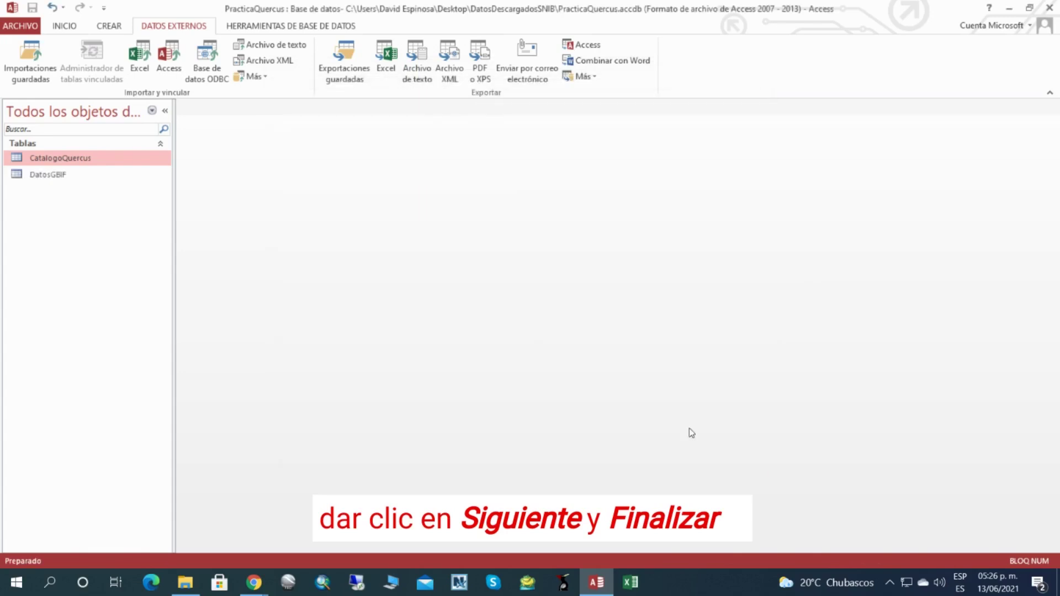
Open the DatosGBIF table and scroll right through its locality, coordinate and elevation columns.
double_click(64, 175)
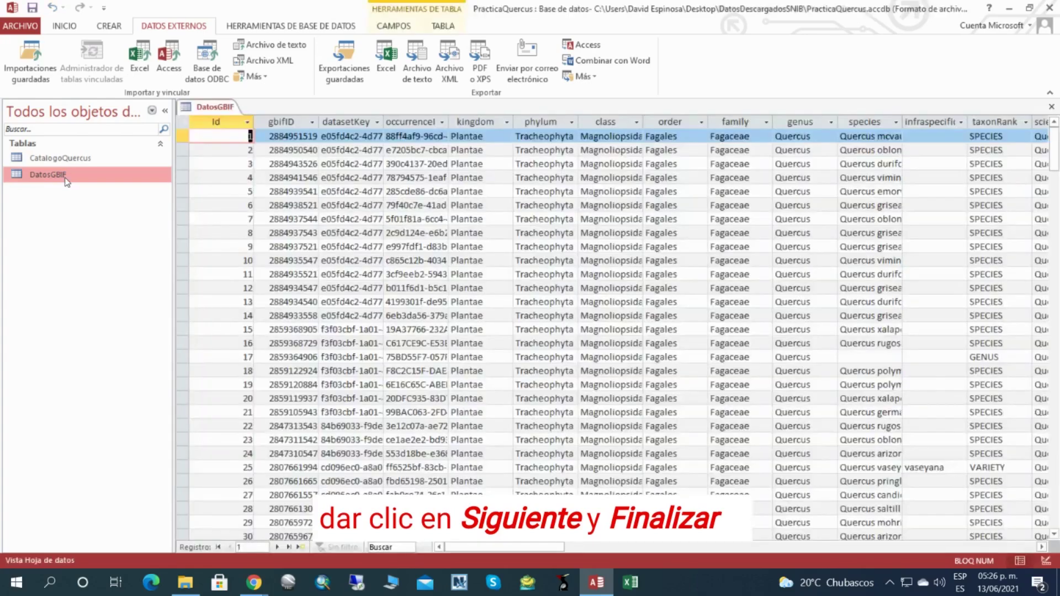
drag(479, 546, 628, 555)
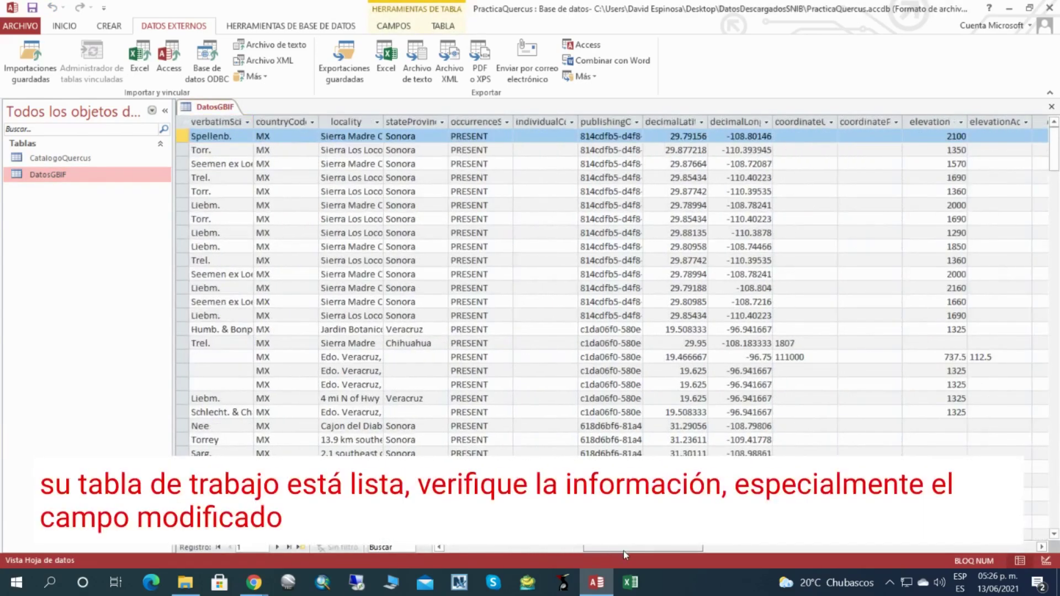
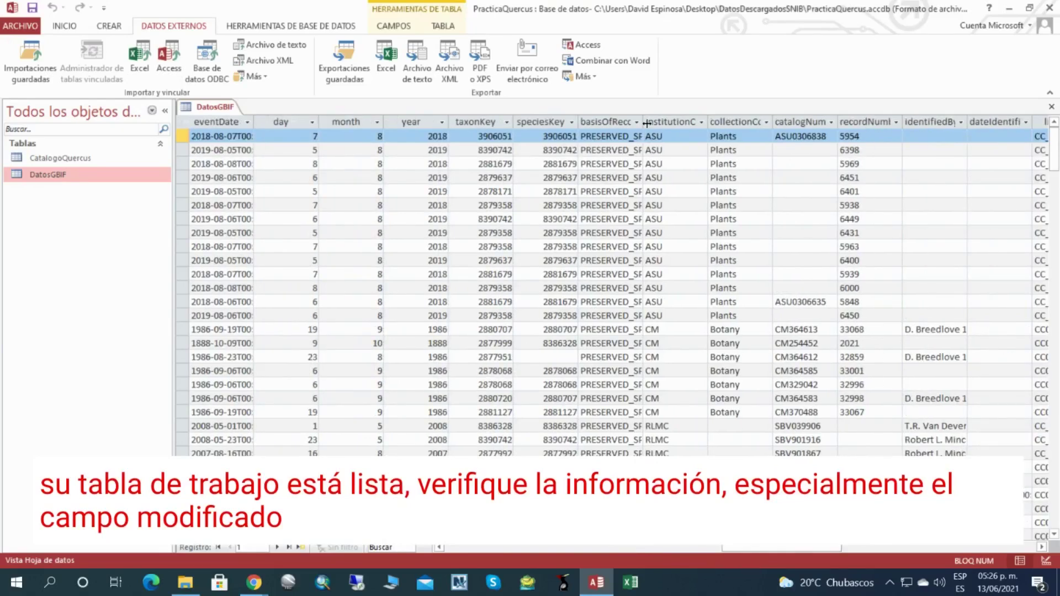
Widen the basisOfRecord and recordNumber columns, then copy DatosGBIF and paste it as a table.
double_click(643, 121)
mouse_move(778, 554)
mouse_down()
mouse_move(834, 558)
mouse_move(793, 563)
mouse_up()
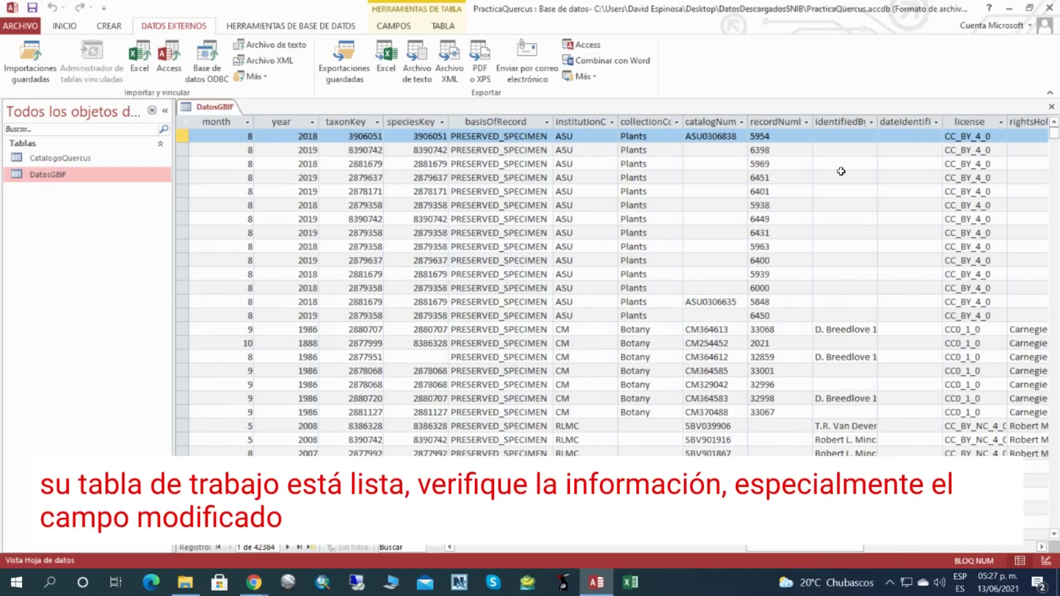
double_click(815, 115)
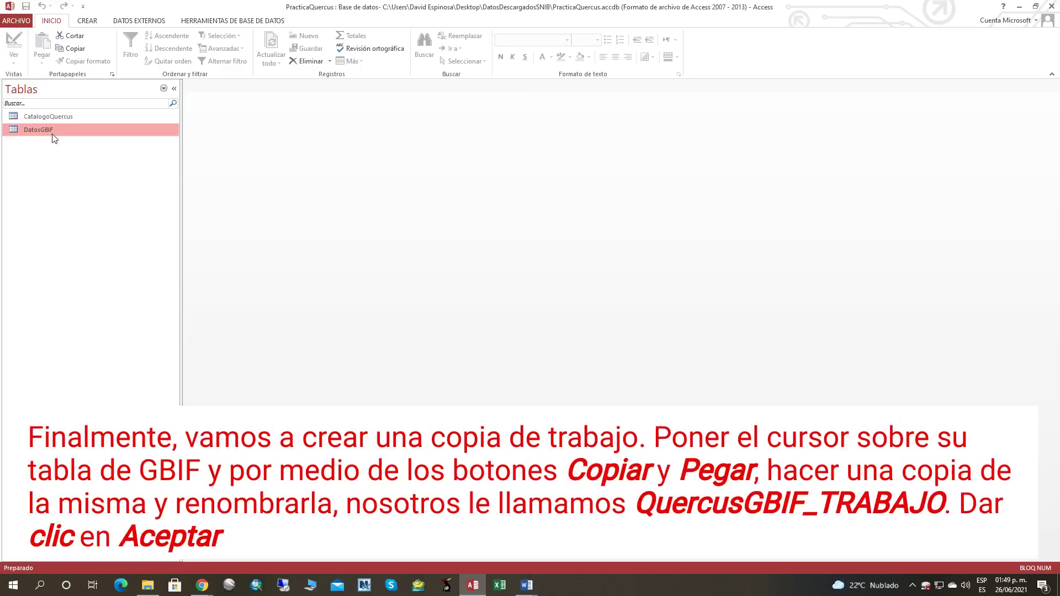
click(75, 50)
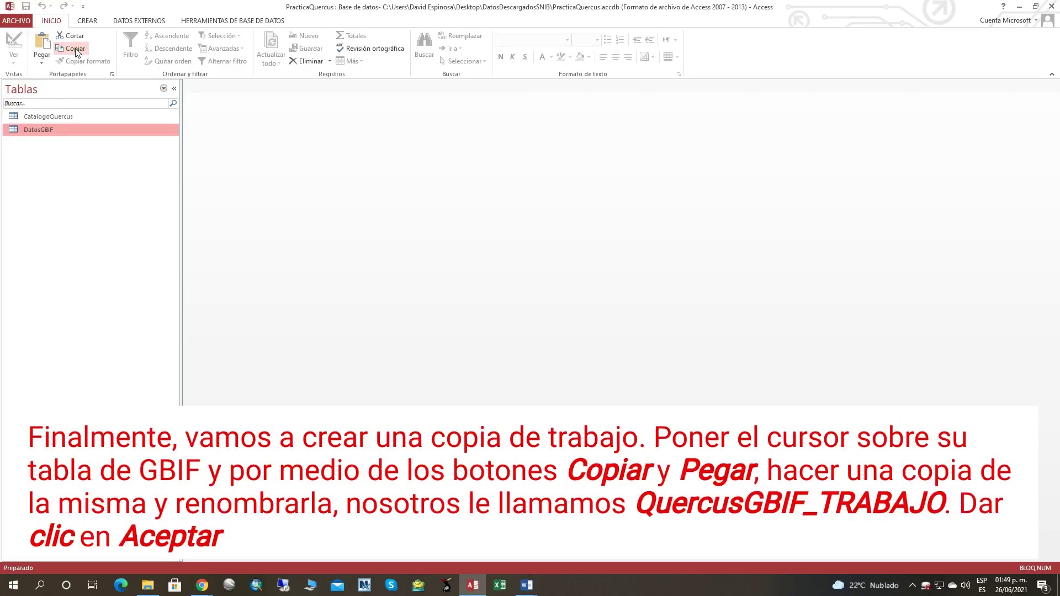
click(43, 44)
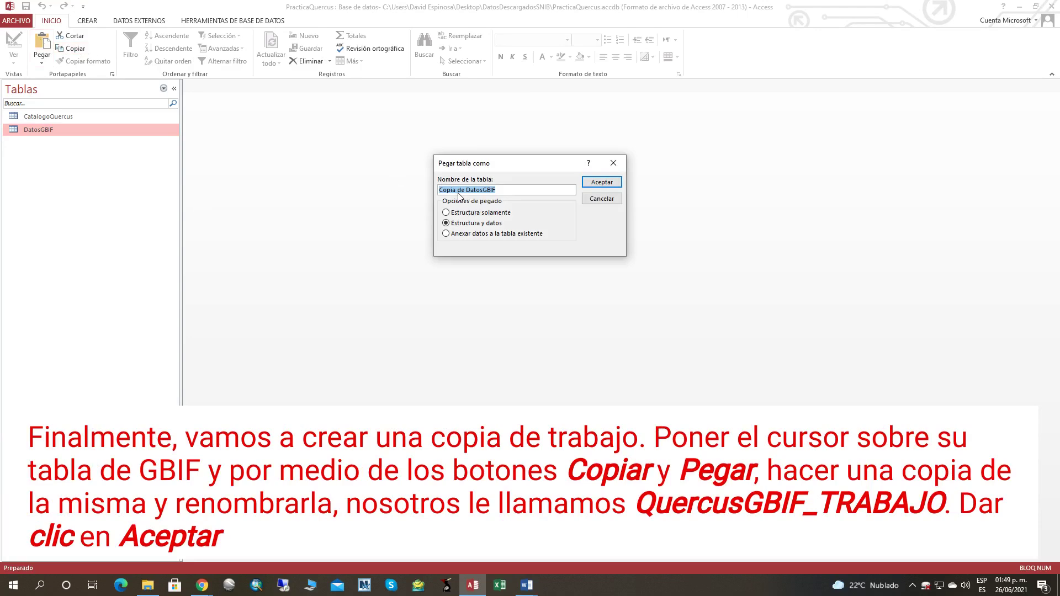
Name the pasted table QuercusGBIF_TRABAJO, keeping Estructura y datos, and accept.
click(461, 190)
drag(462, 190, 426, 186)
text(Q)
text(uercus)
key(Delete)
key(Delete)
key(Delete)
key(Delete)
key(Delete)
click(485, 191)
text(_)
text(O)
click(594, 185)
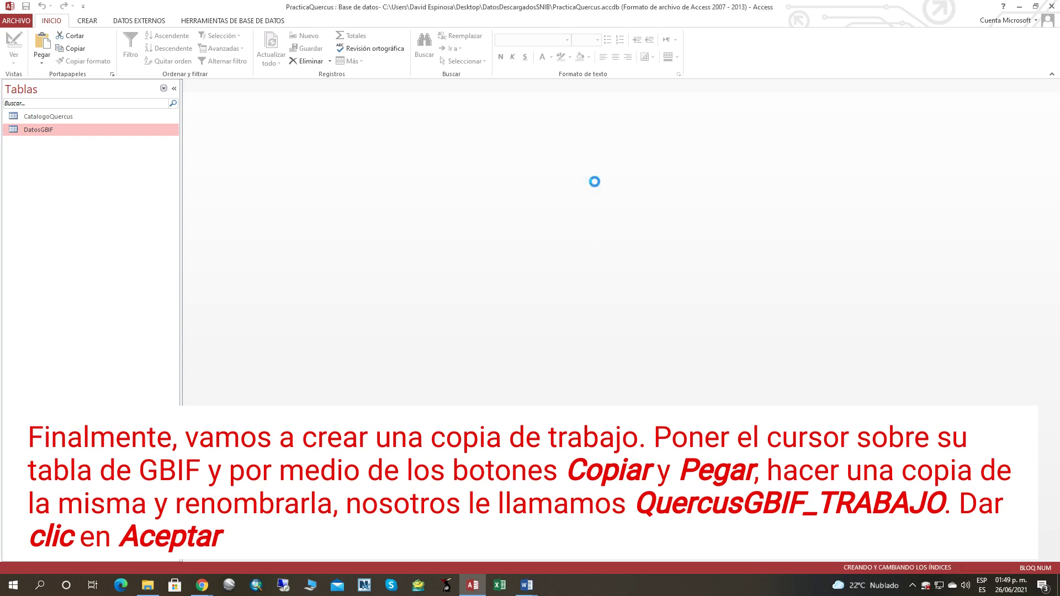